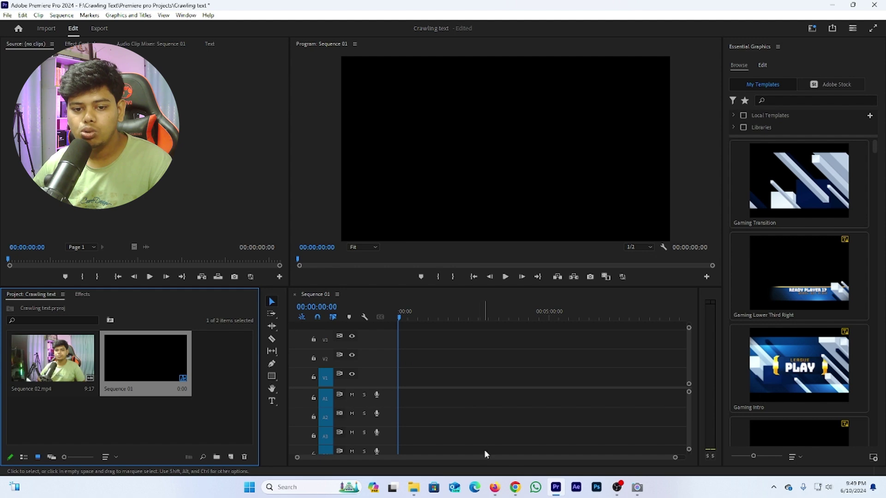
Switch to Chrome, copy the AP article's paragraph beginning "WILMINGTON, Del. (AP)", and return to Premiere Pro
click(514, 488)
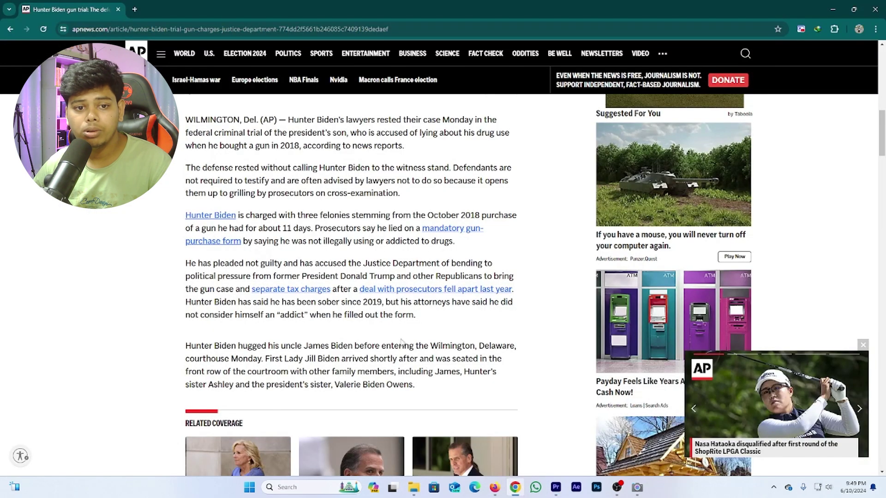
drag(186, 120, 429, 156)
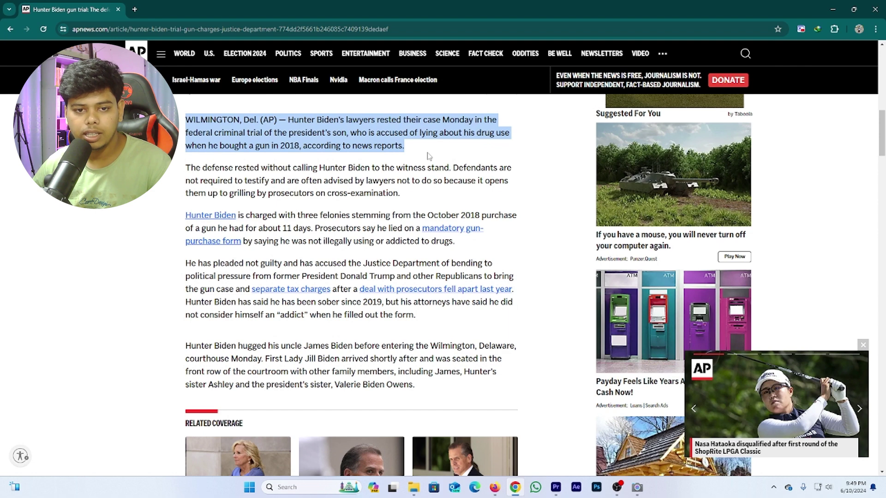
click(555, 493)
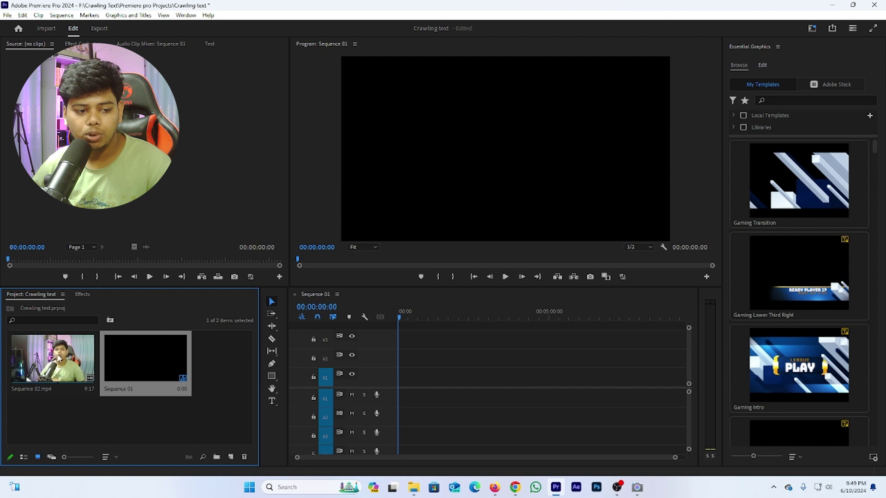
Place Sequence 02.mp4 at the start of track V1 and add the copied paragraph as a text layer over the video
drag(26, 355, 375, 379)
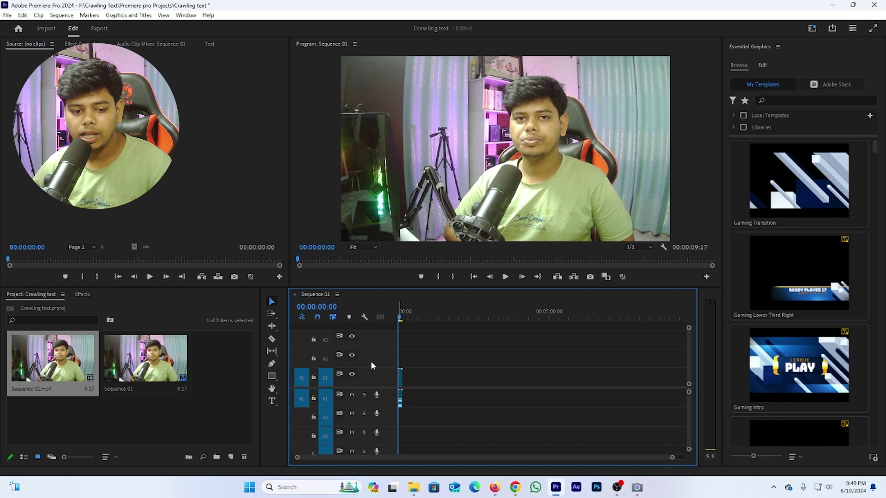
click(272, 401)
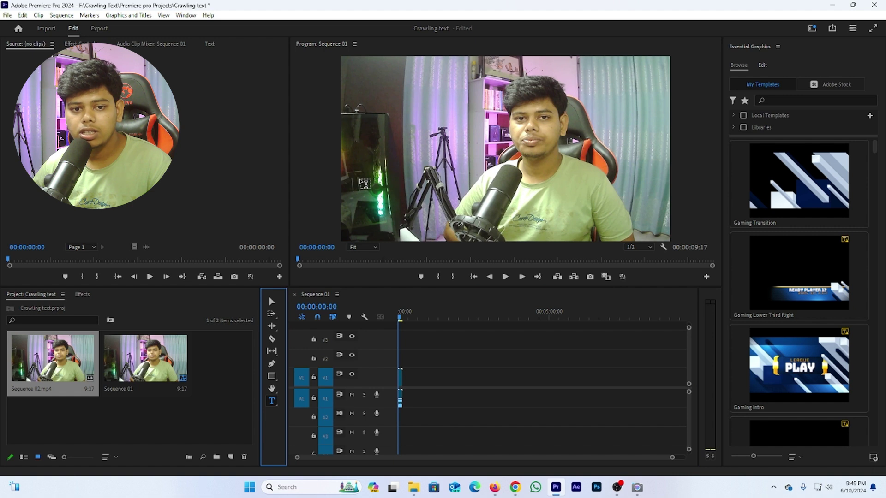
click(361, 179)
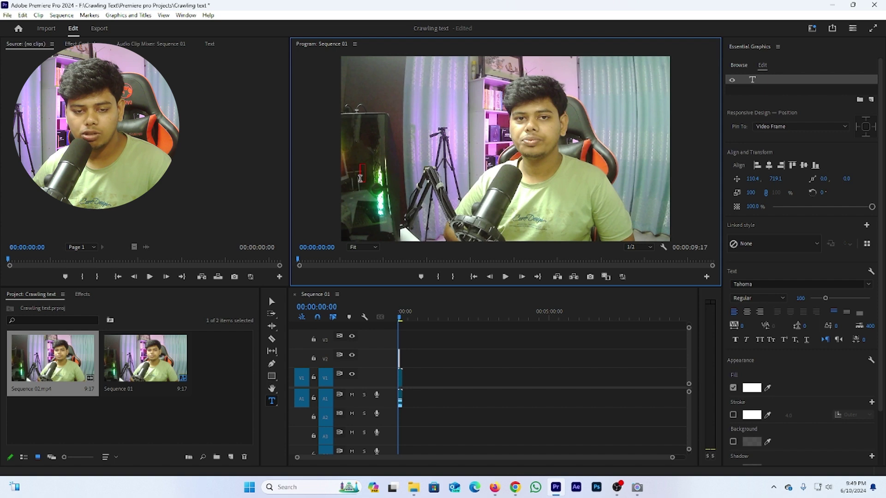
key(ctrl+v)
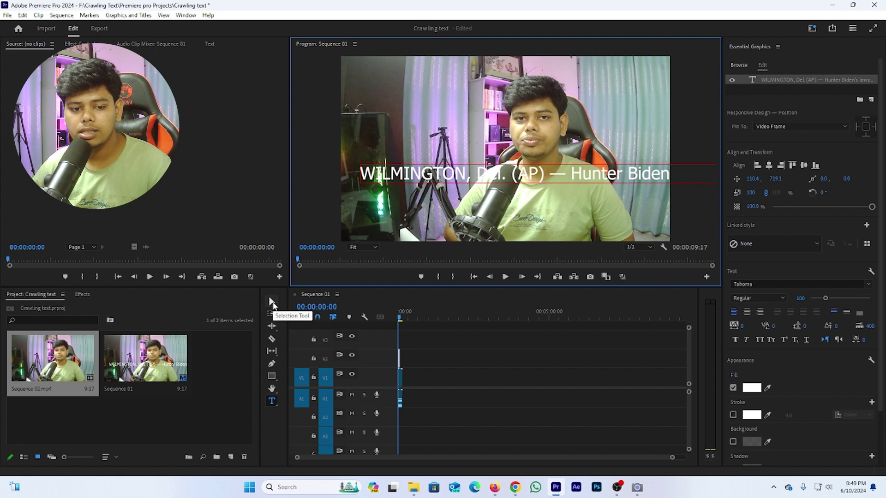
click(272, 303)
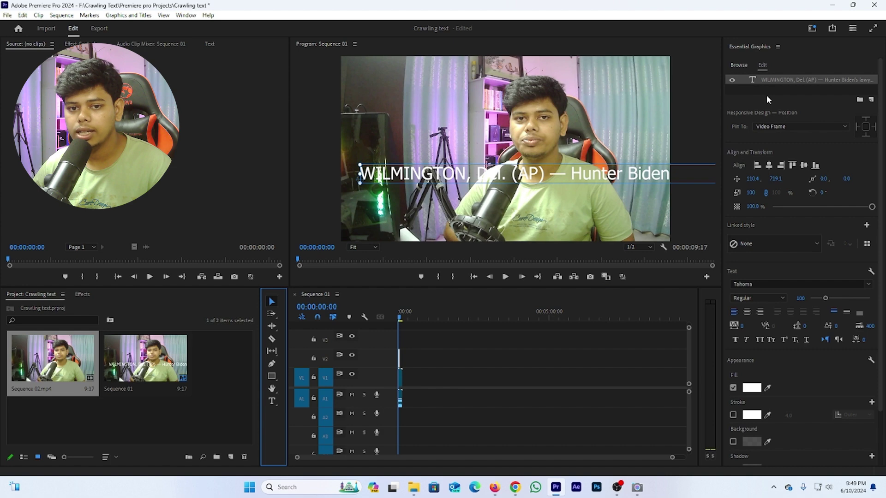
Give the text a dark blue background with 100% opacity and a size of about 11.8
click(186, 16)
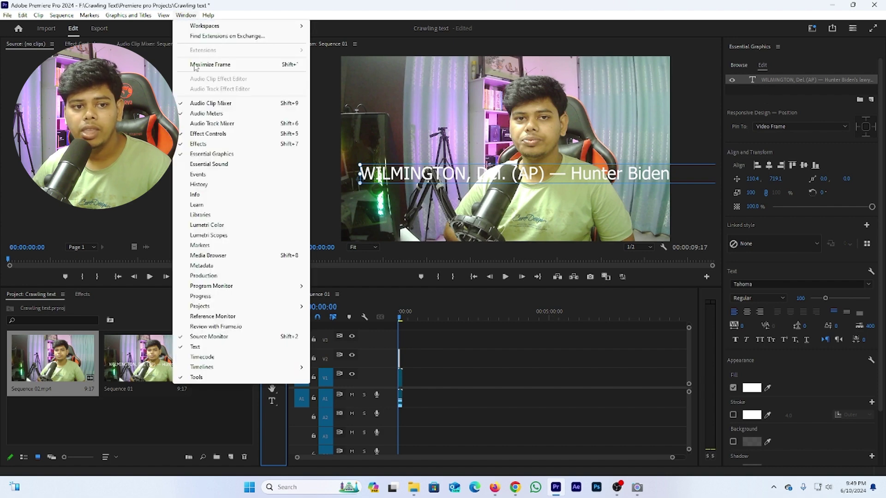
click(199, 155)
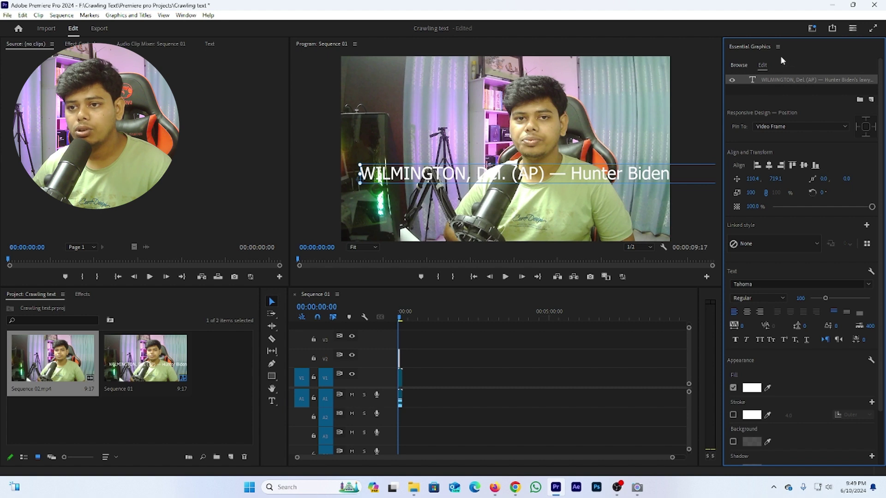
scroll(785, 167, down, 3)
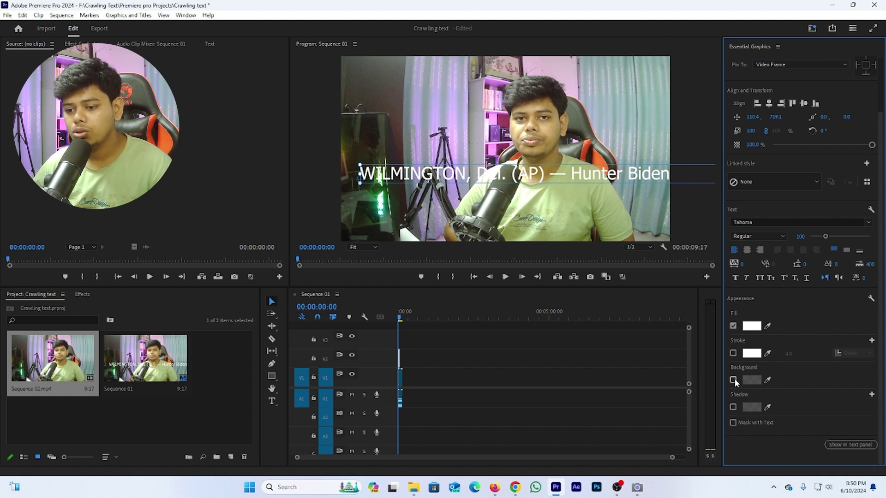
click(733, 380)
click(752, 380)
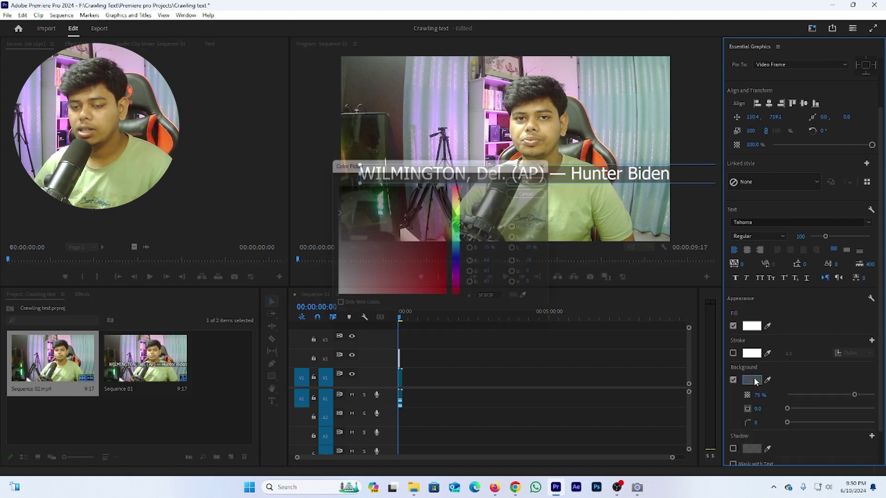
mouse_move(459, 209)
mouse_down()
mouse_move(463, 257)
mouse_move(471, 235)
mouse_up()
click(537, 178)
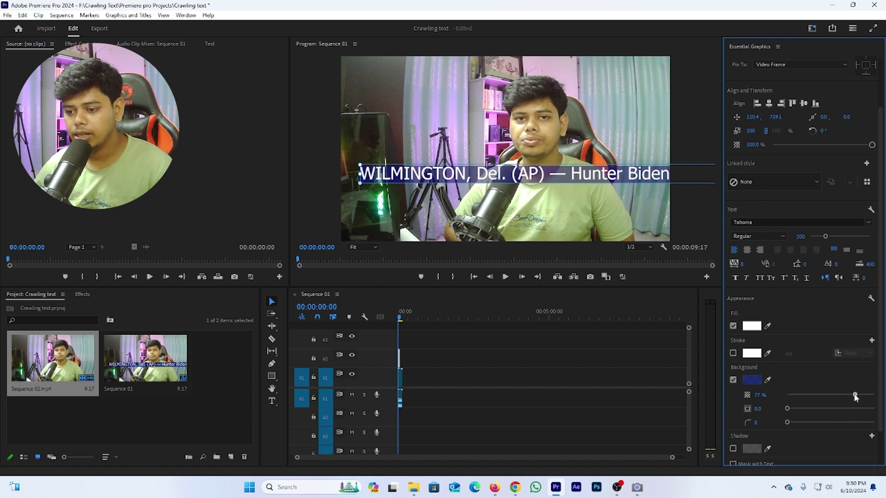
drag(855, 395, 882, 397)
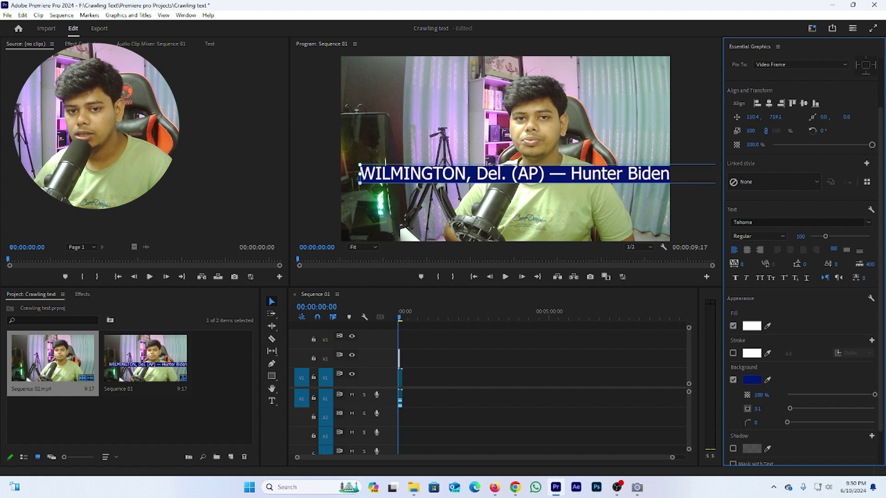
drag(757, 409, 797, 409)
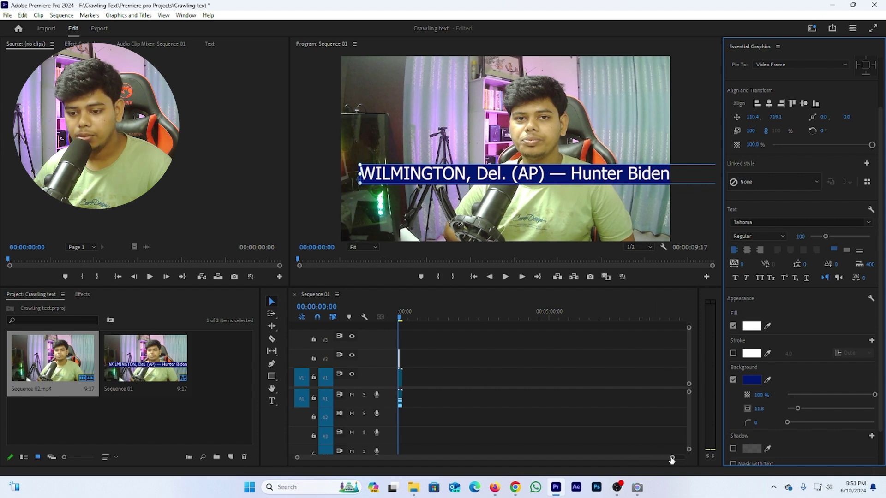
Extend the text clip on V2 so it ends together with the video clip
drag(671, 460, 516, 461)
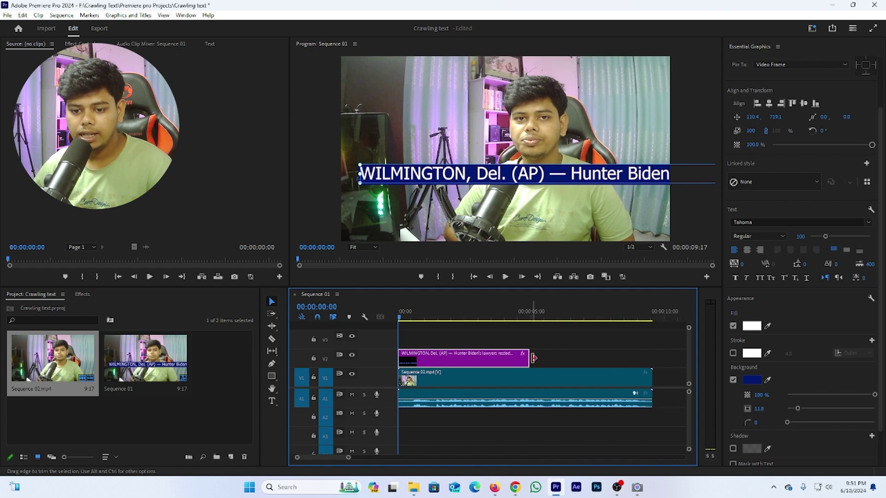
drag(531, 359, 651, 402)
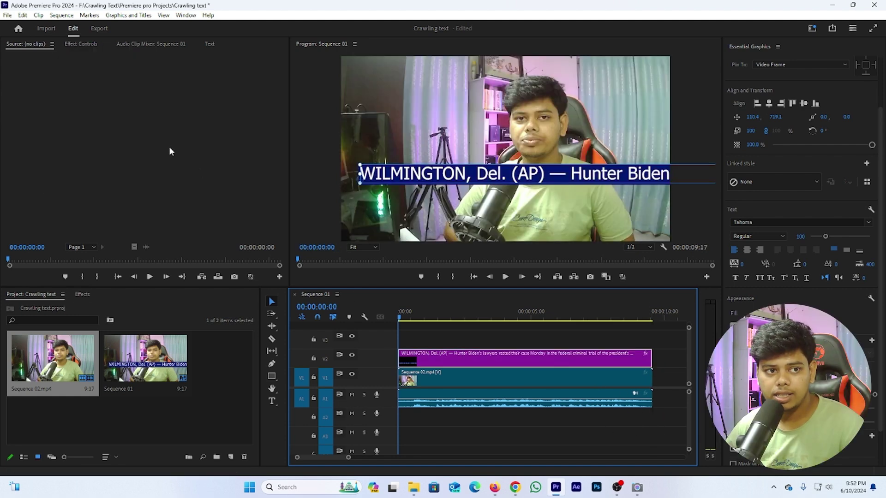
Turn on keyframing for the text layer's Transform Position at 00:00:00:00
click(79, 43)
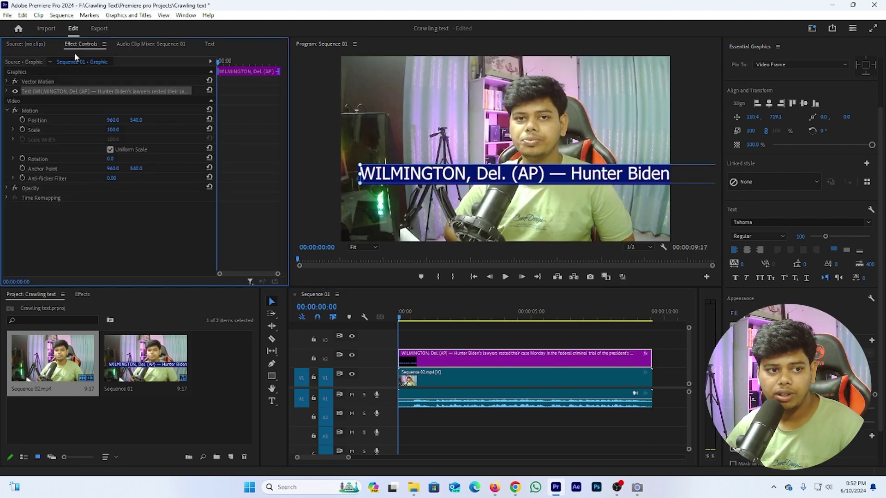
click(7, 92)
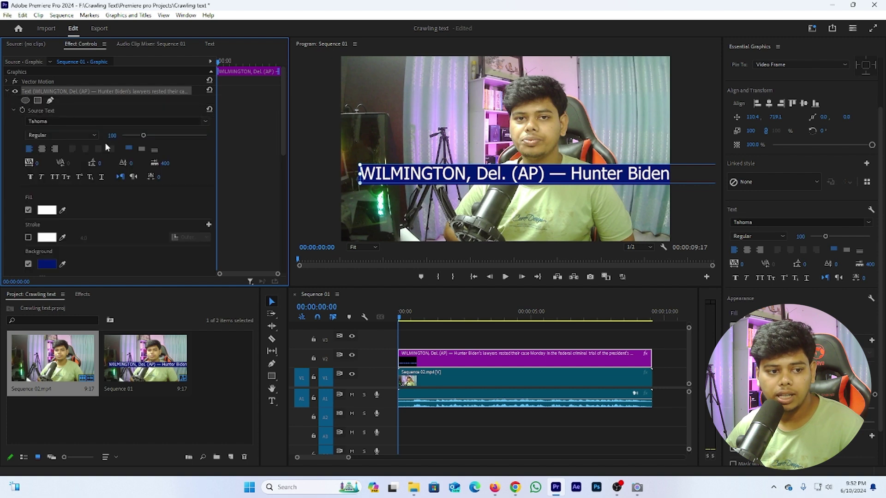
scroll(118, 178, down, 5)
scroll(118, 179, down, 3)
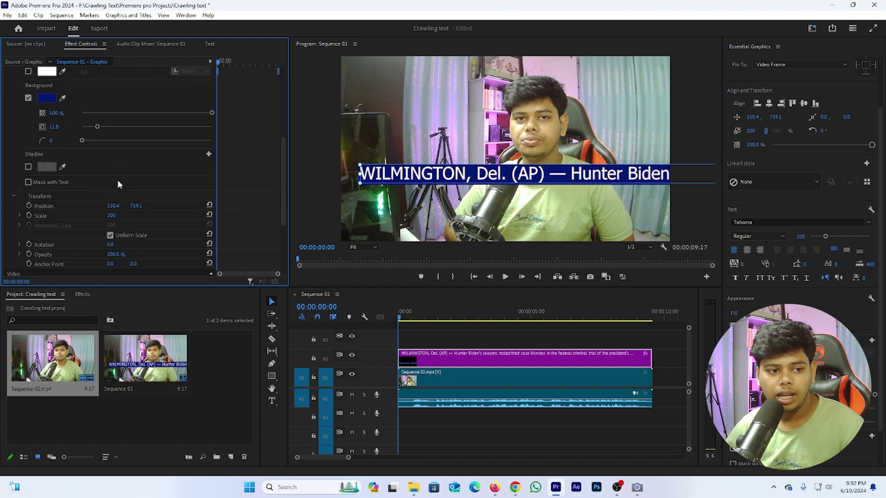
click(29, 206)
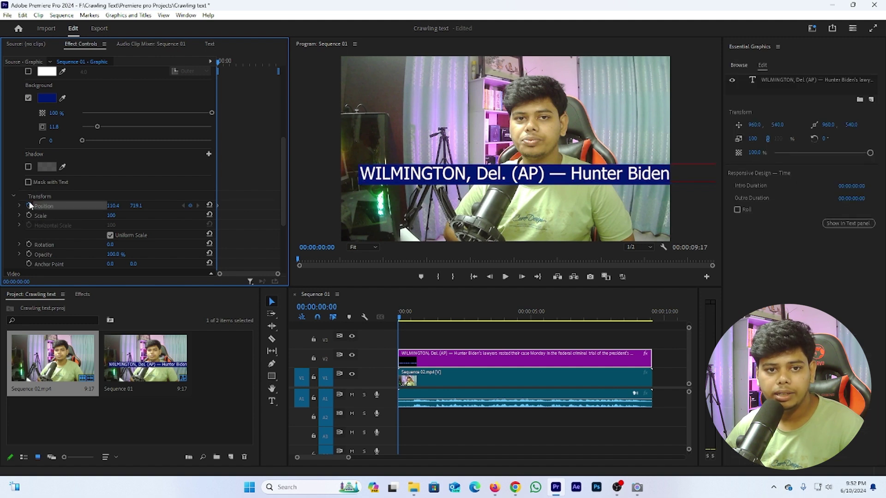
Show the program view at 25% and move the text just past the frame's lower right edge, to about 1926.6, 986.1
click(363, 247)
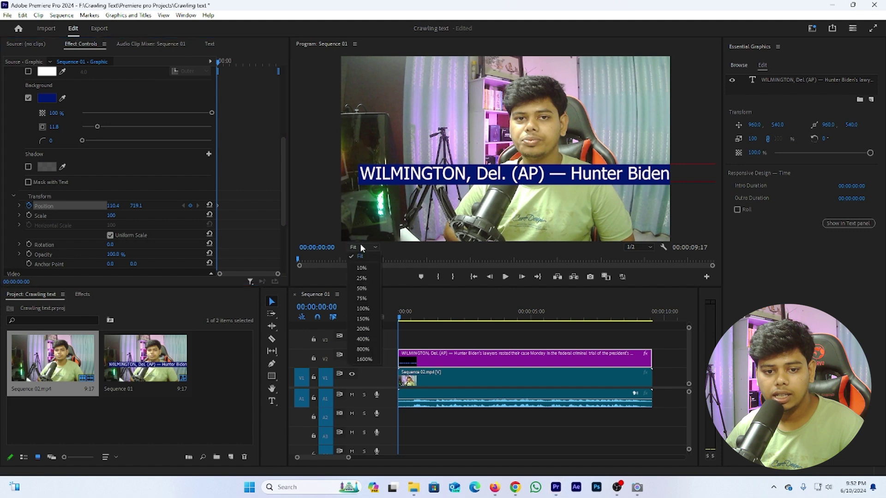
click(365, 278)
click(486, 169)
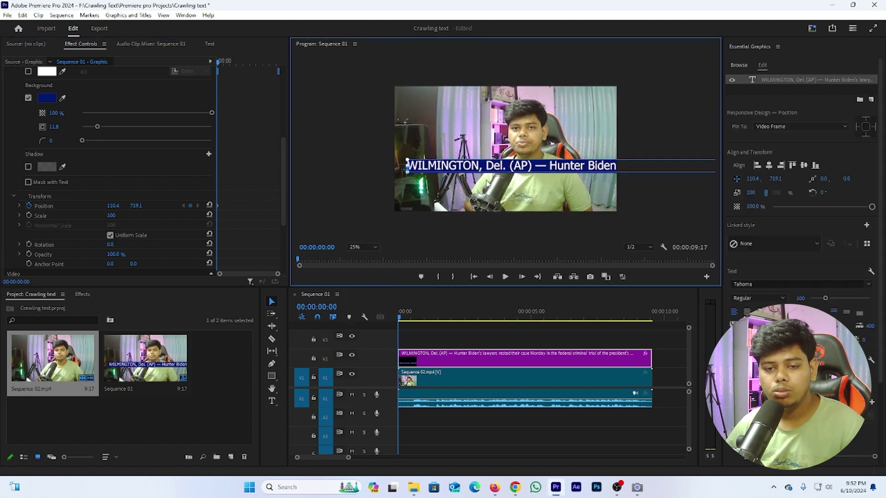
drag(444, 170, 653, 198)
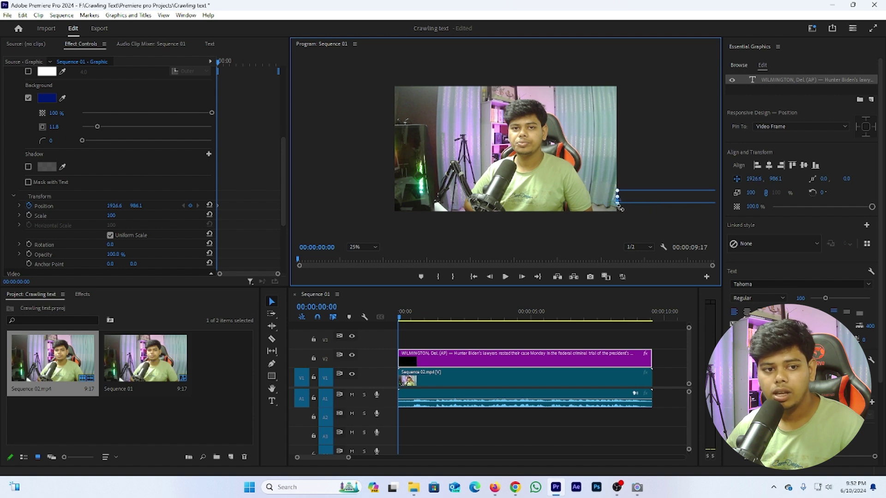
At 00:00:09:09, move the text leftward until it is completely outside the frame's left edge, at about -10139.6, 986.1
click(220, 65)
drag(220, 65, 278, 82)
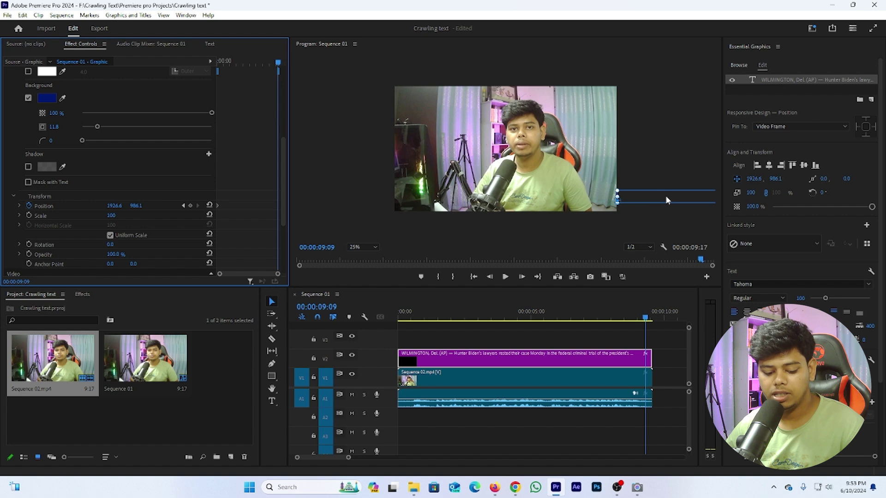
click(666, 199)
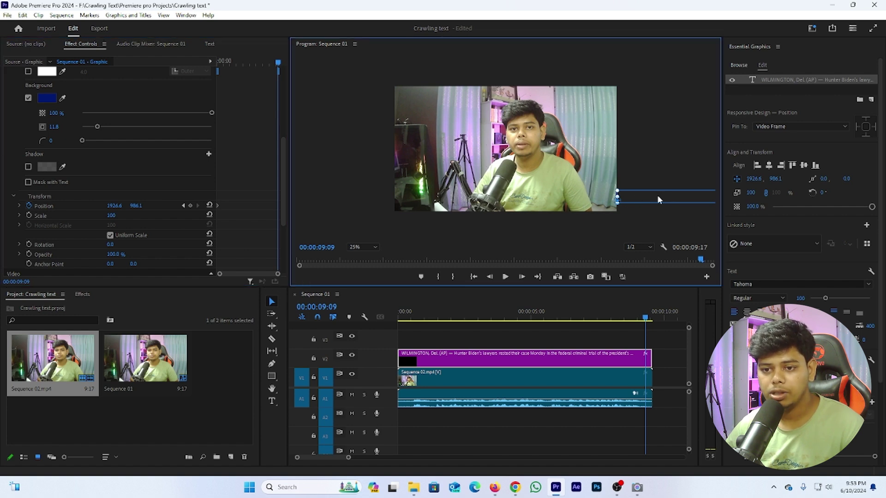
drag(586, 203, 356, 197)
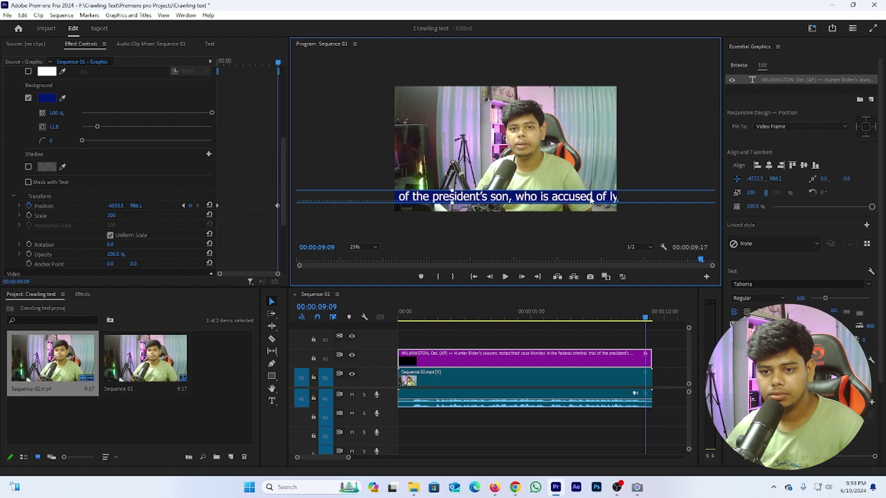
drag(591, 199, 450, 199)
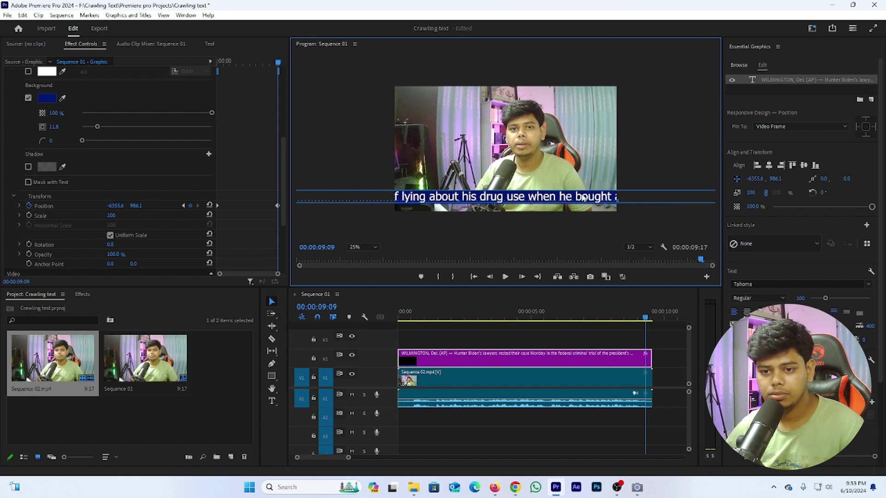
drag(584, 198, 468, 199)
drag(538, 199, 346, 201)
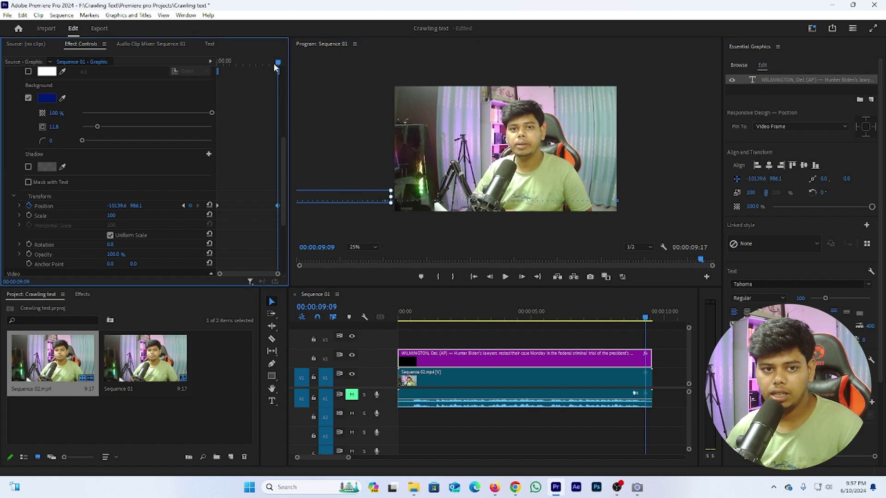
Play the sequence from the start to check how fast the text crawls across the video
drag(273, 63, 195, 70)
key(space)
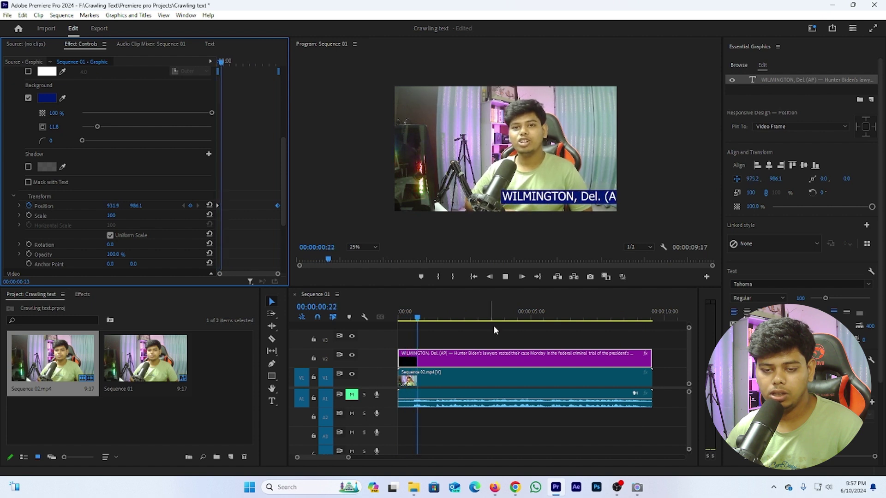
key(space)
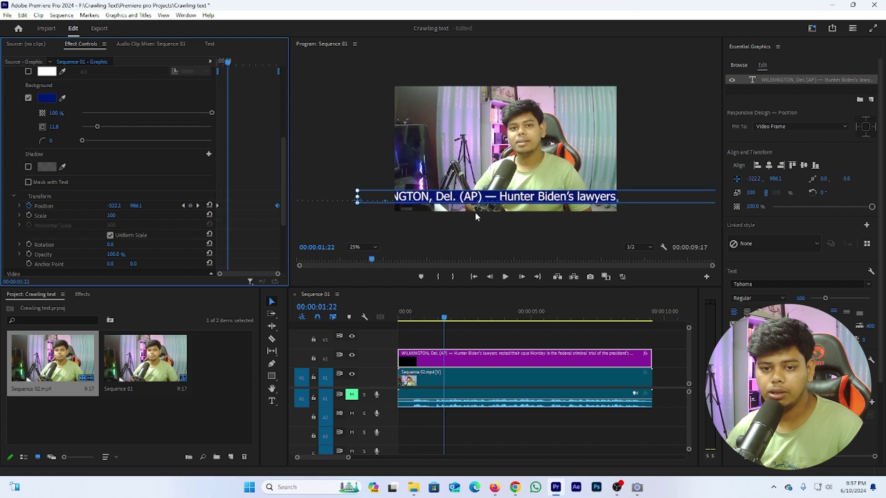
key(space)
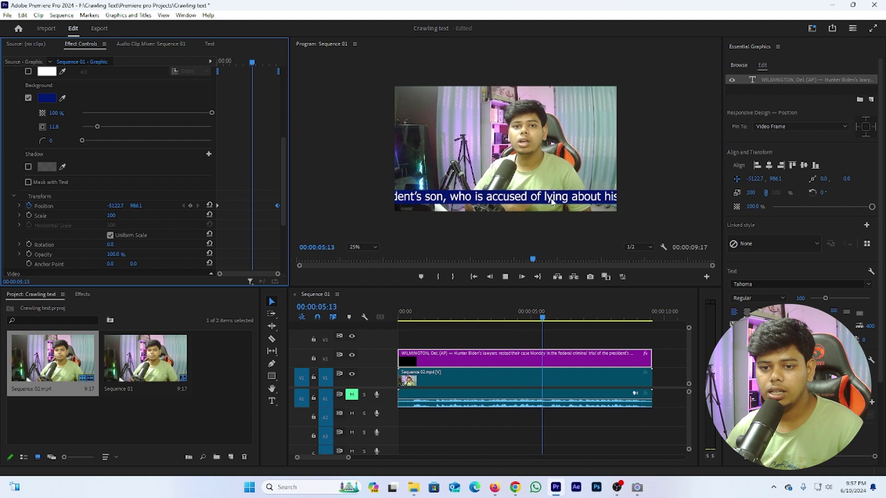
key(space)
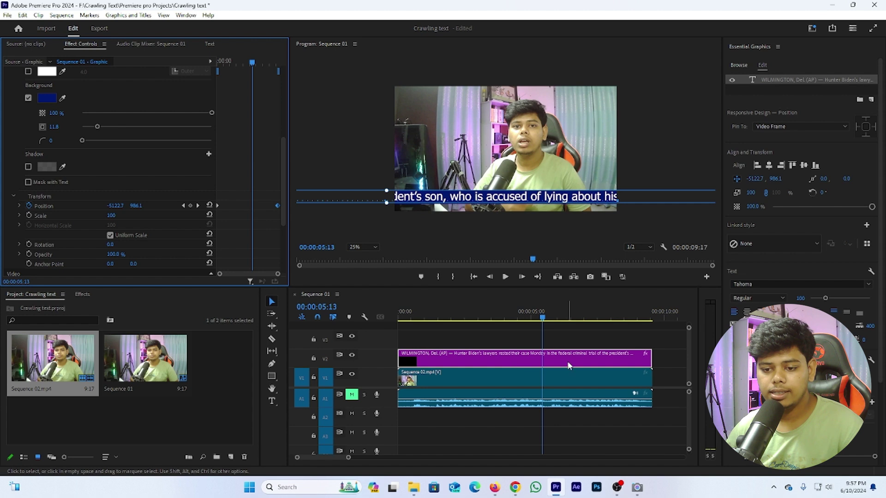
Lengthen the text clip to 00:00:13:09 and shift its last Position keyframe to the clip's new end
scroll(629, 365, down, 5)
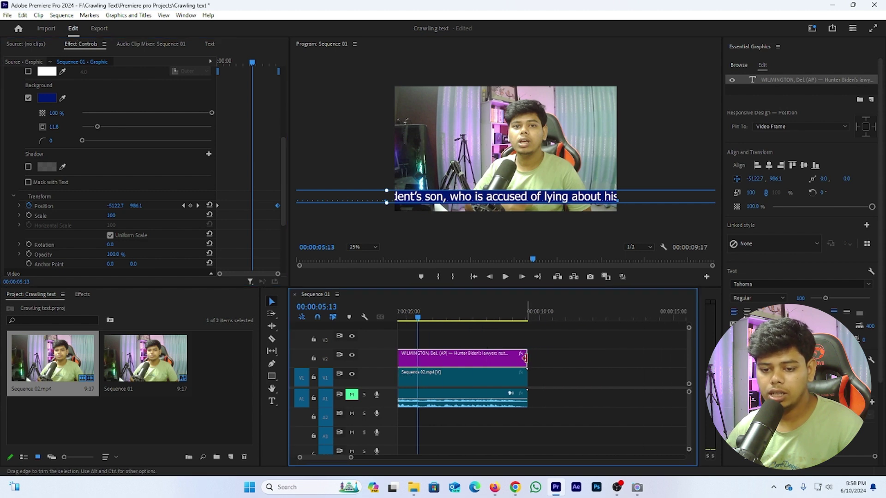
drag(528, 362, 626, 359)
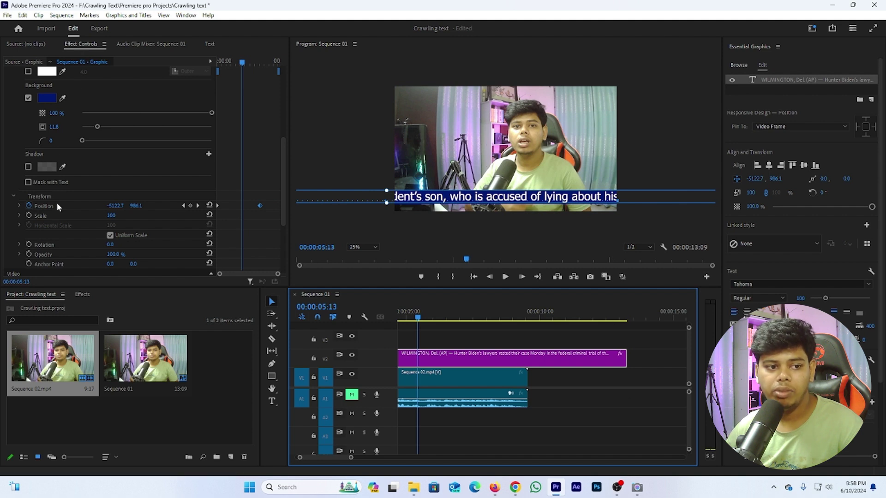
click(228, 200)
drag(251, 204, 281, 208)
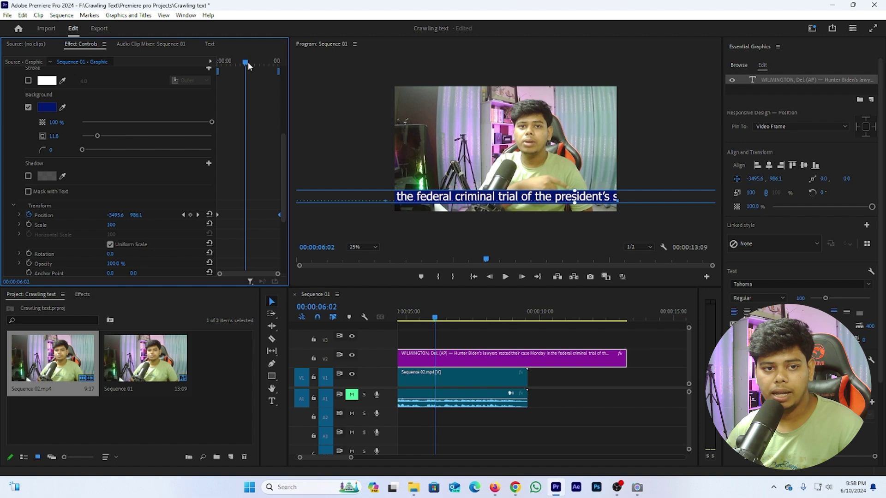
Play the lengthened text crawl from 00:00:00:00 to check its slower speed
drag(247, 65, 234, 64)
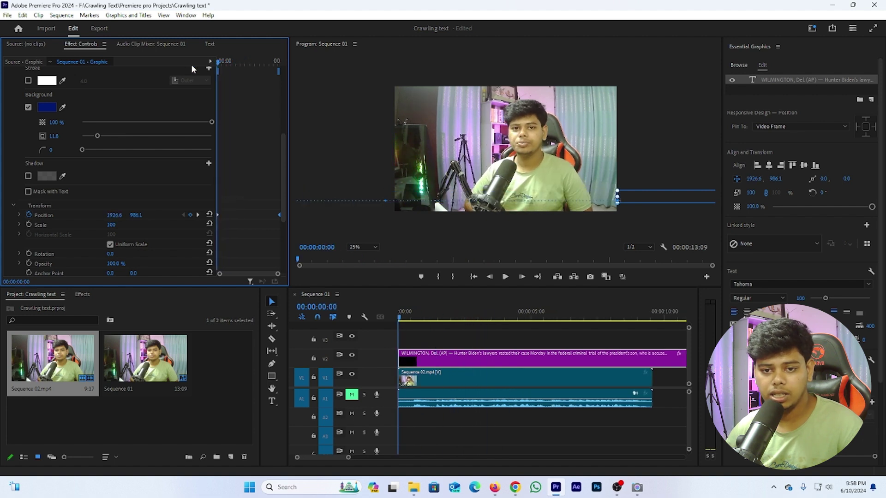
key(space)
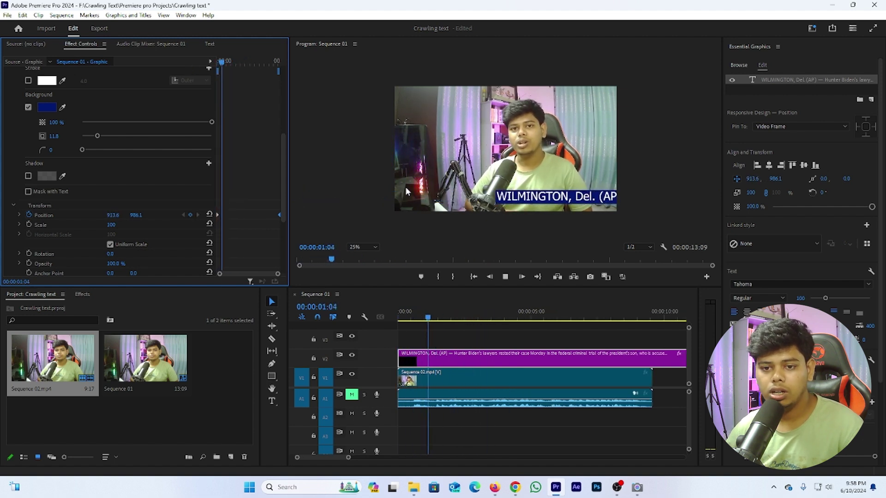